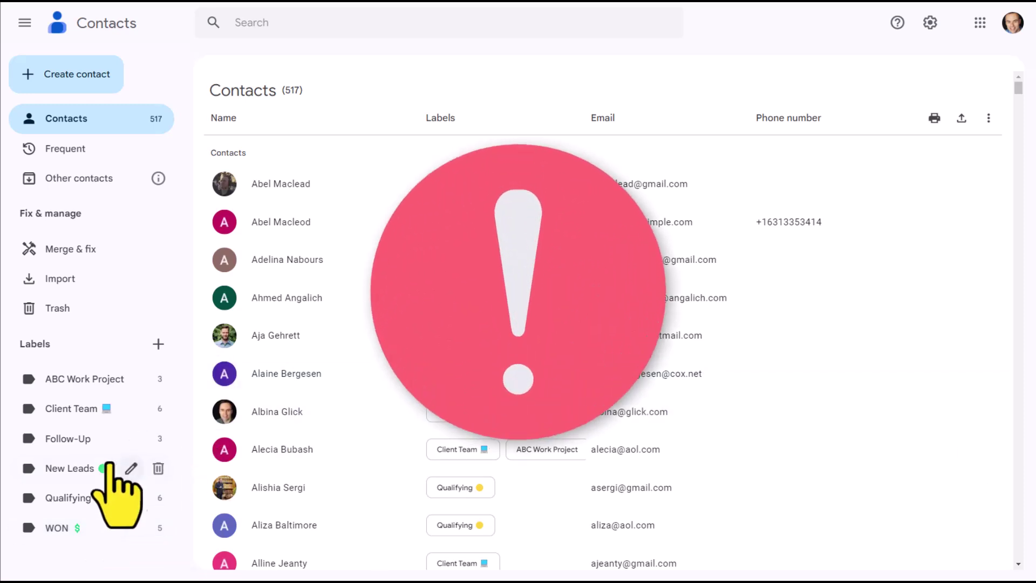
pyautogui.click(70, 469)
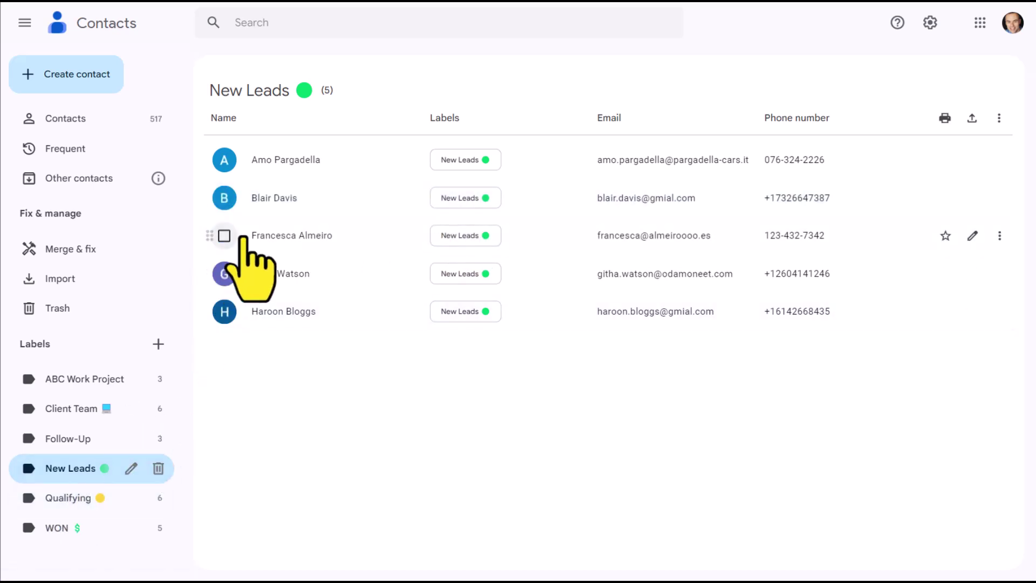
pyautogui.moveTo(271, 202); pyautogui.dragTo(51, 511)
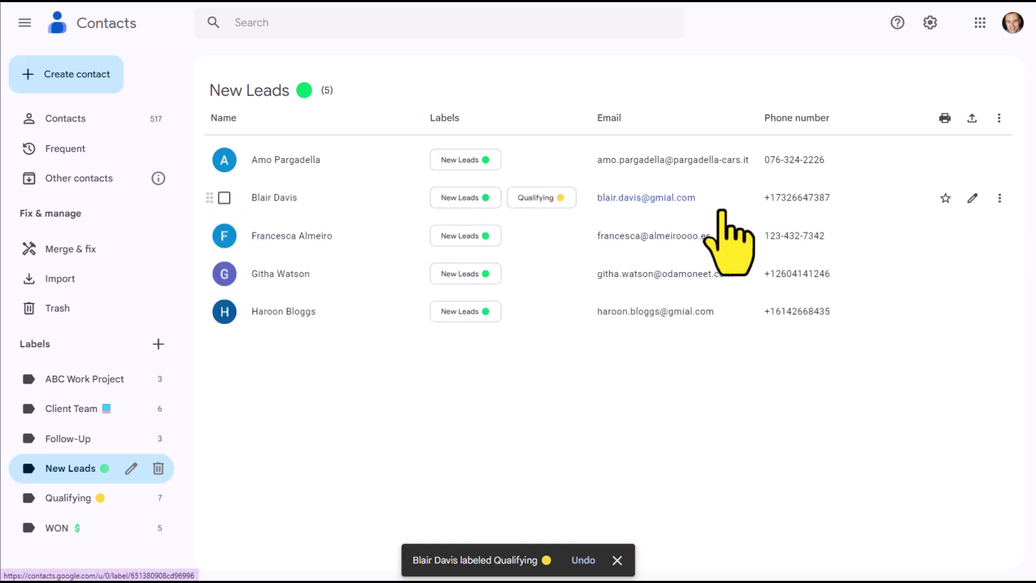
pyautogui.click(999, 198)
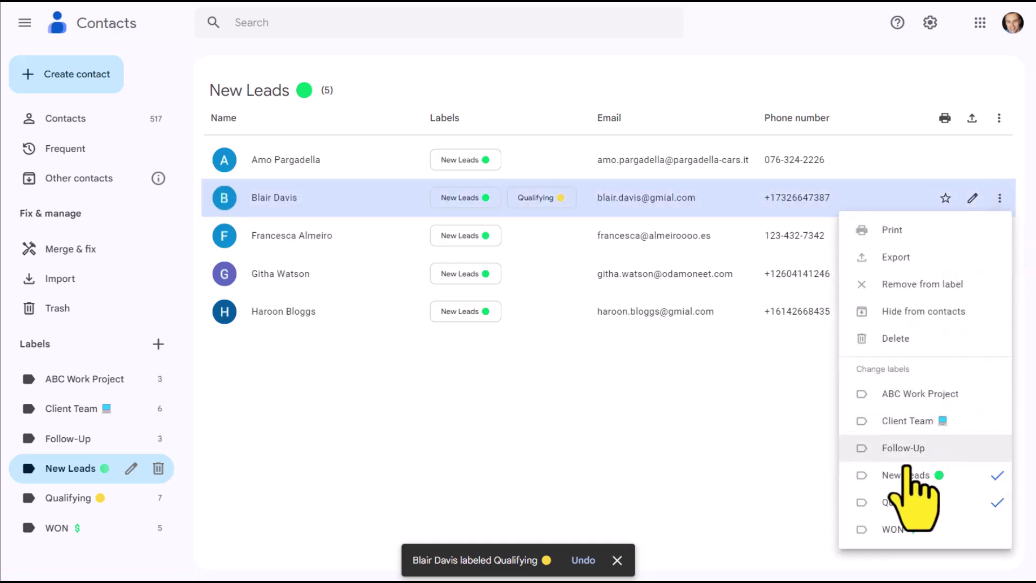
pyautogui.click(907, 475)
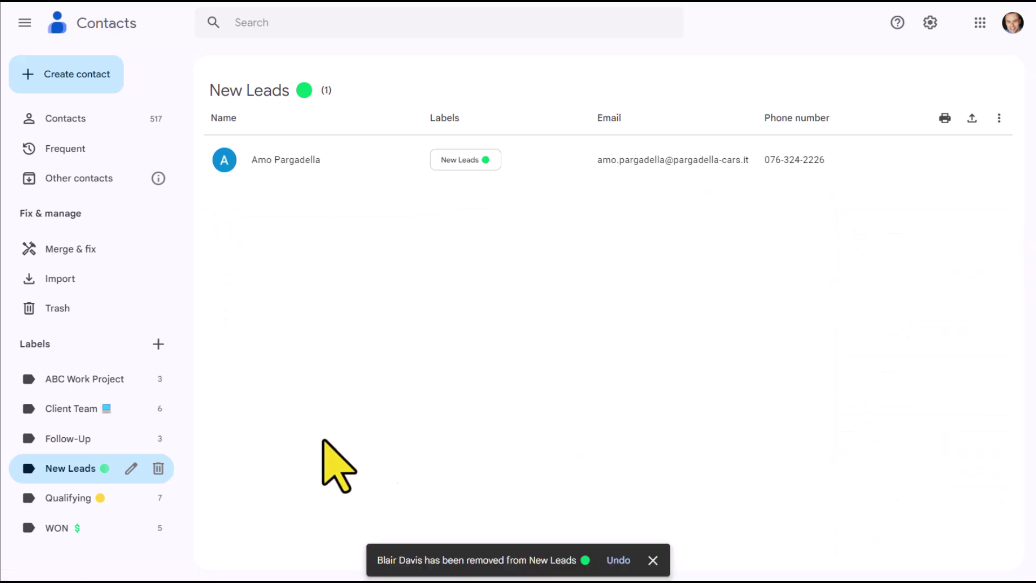
pyautogui.click(64, 500)
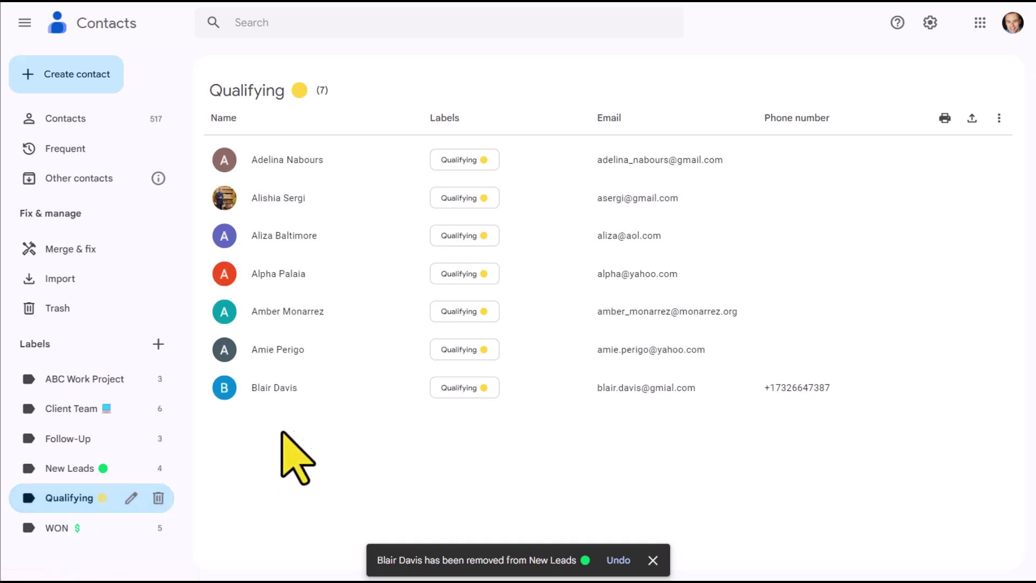
pyautogui.click(273, 389)
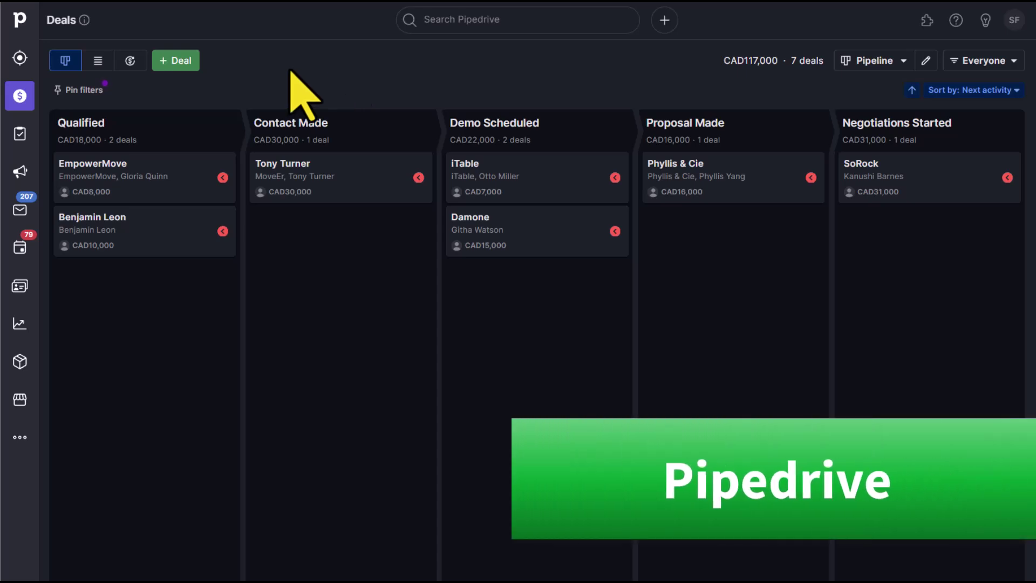
# Show Pipedrive's People list of 16 contacts
pyautogui.click(20, 286)
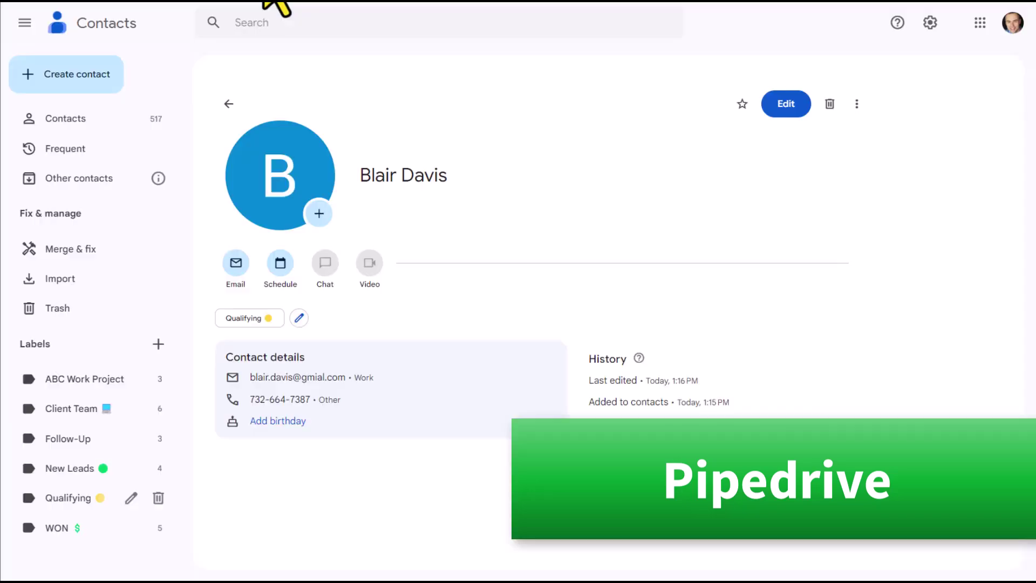
pyautogui.click(320, 187)
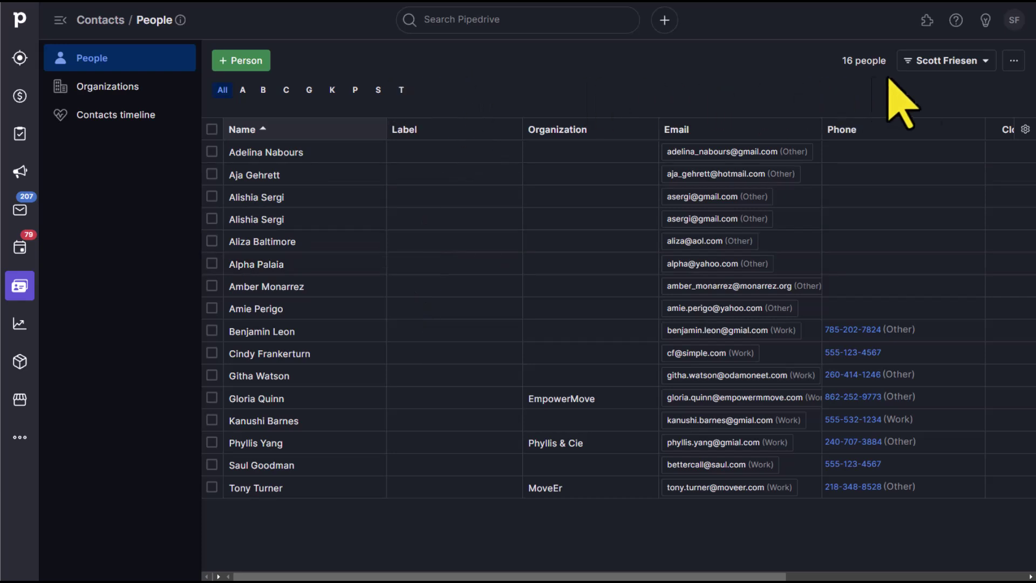
# Go to Personal preferences > Contact sync from the SF account menu
pyautogui.click(1014, 21)
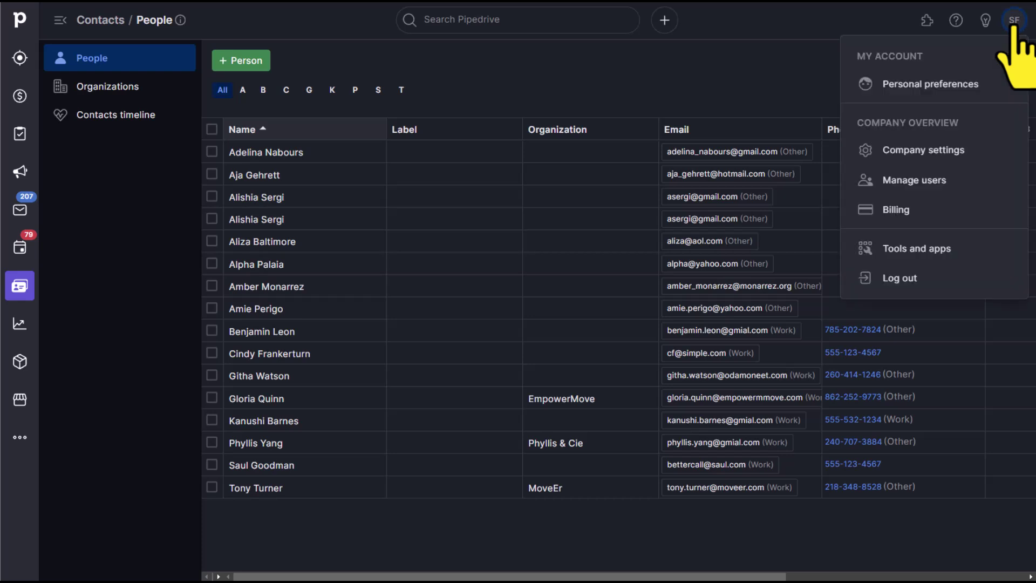
pyautogui.click(891, 84)
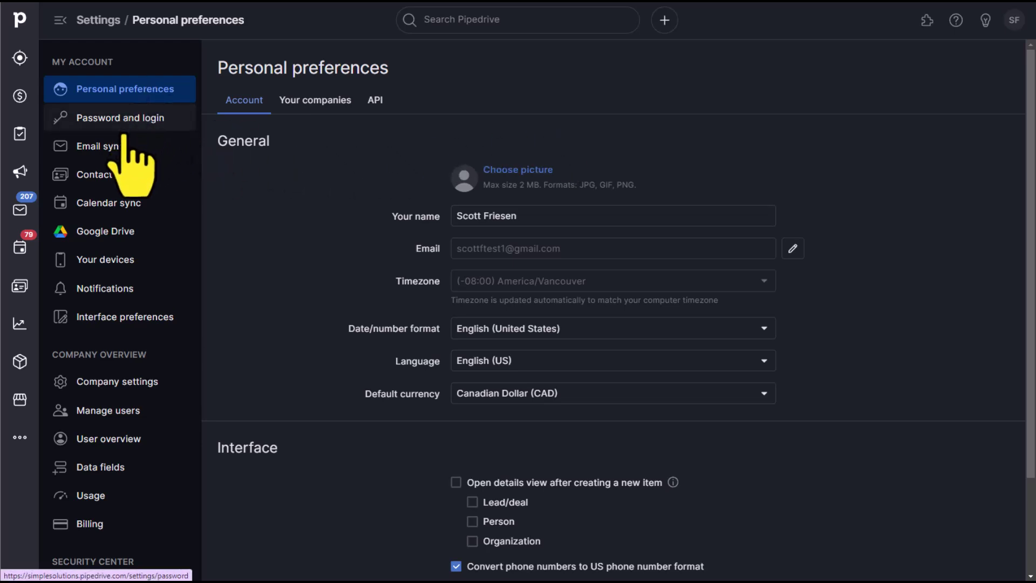
pyautogui.click(101, 182)
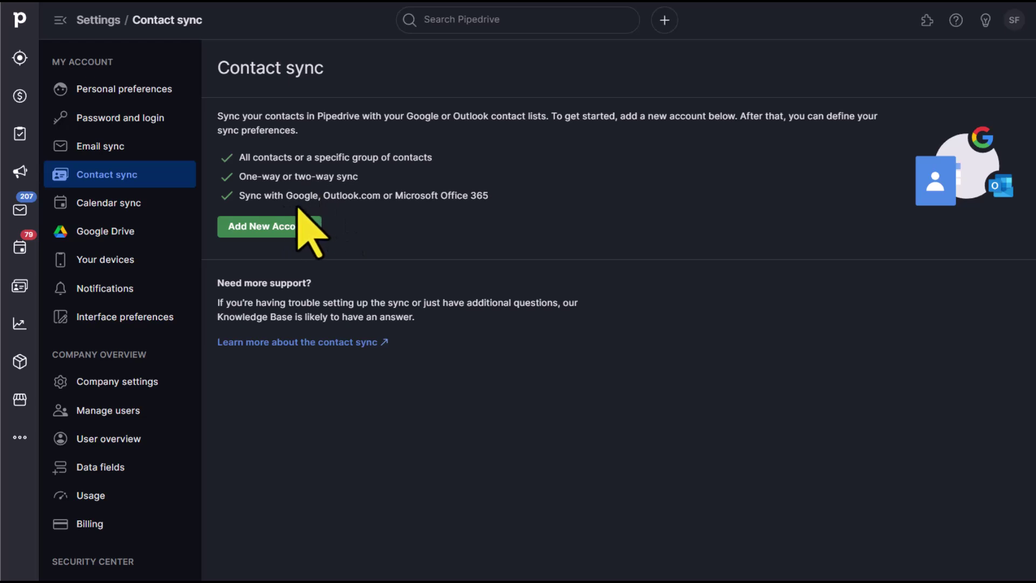
# Add a new sync account by submitting the Gmail address
pyautogui.click(264, 228)
pyautogui.click(518, 78)
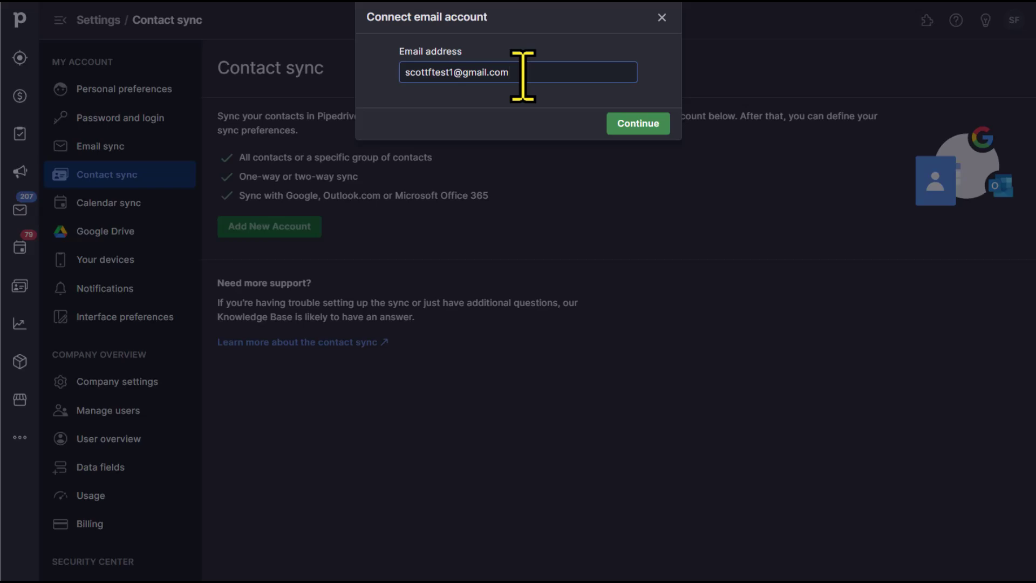
pyautogui.click(641, 125)
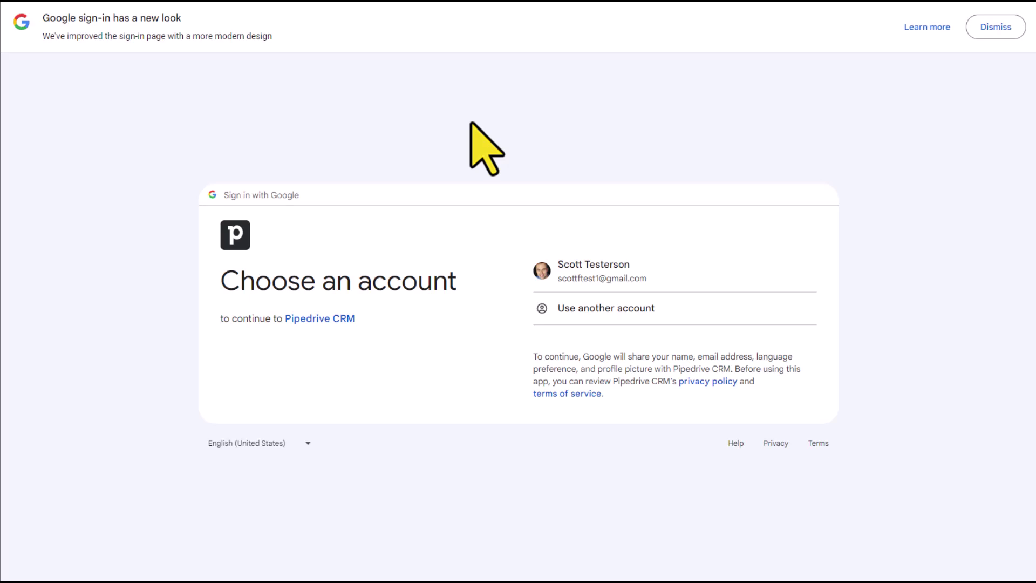
# Sign in with the chosen Google account and allow Pipedrive CRM access
pyautogui.click(599, 279)
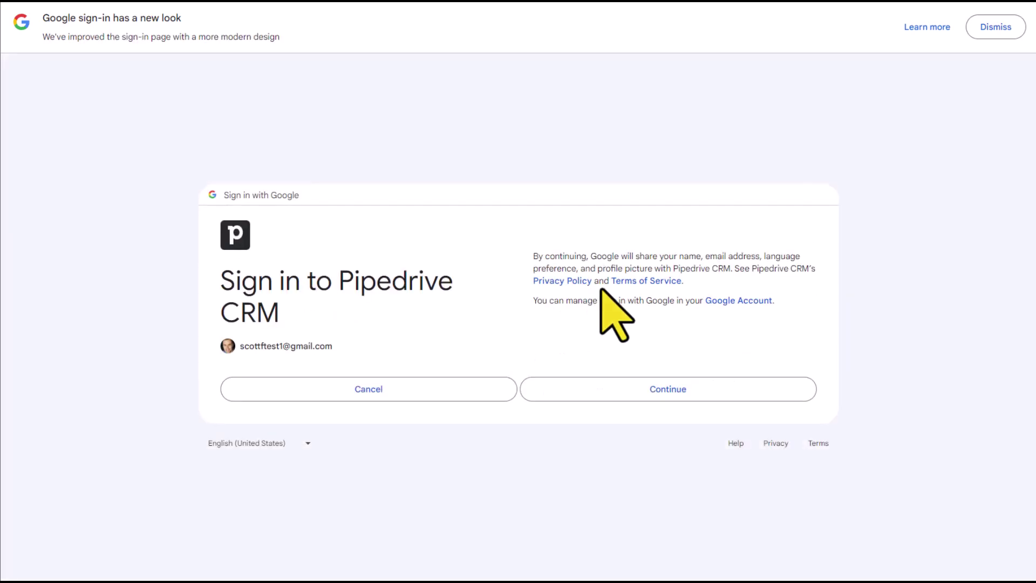
pyautogui.click(631, 393)
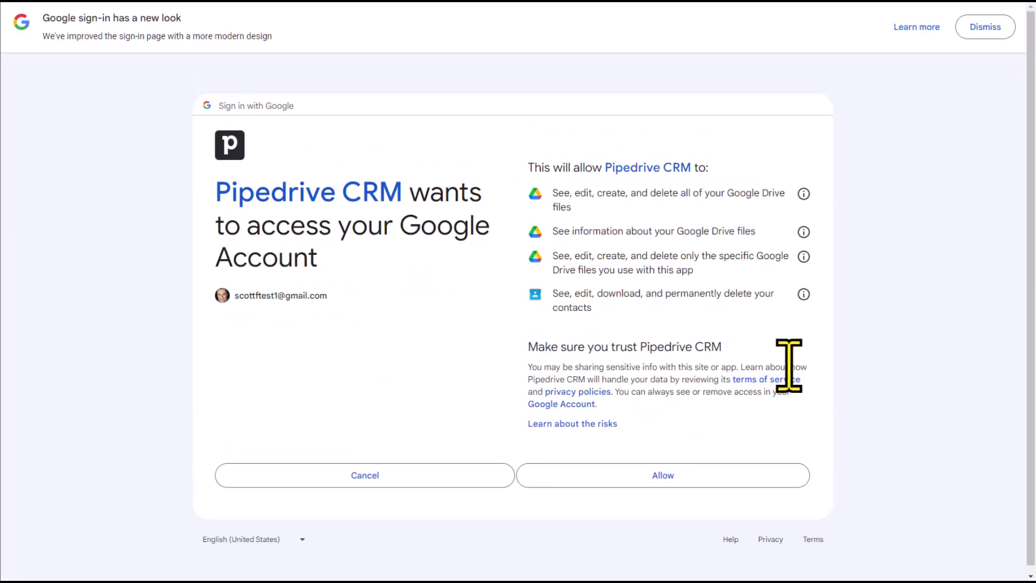
pyautogui.click(660, 476)
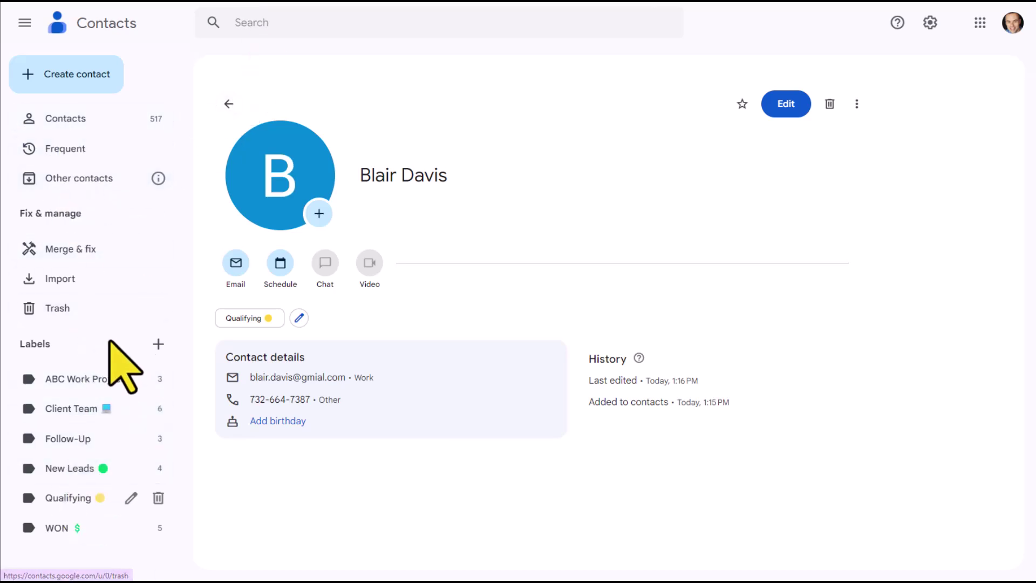
# Check the four New Leads contacts, then open Pipedrive's Group of contacts list
pyautogui.click(70, 469)
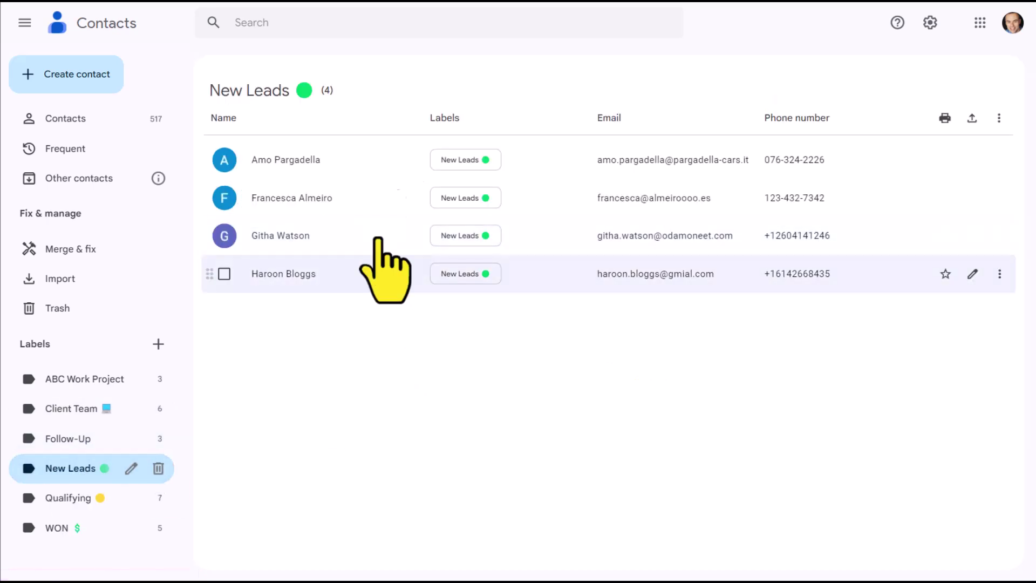
pyautogui.click(373, 6)
pyautogui.click(501, 230)
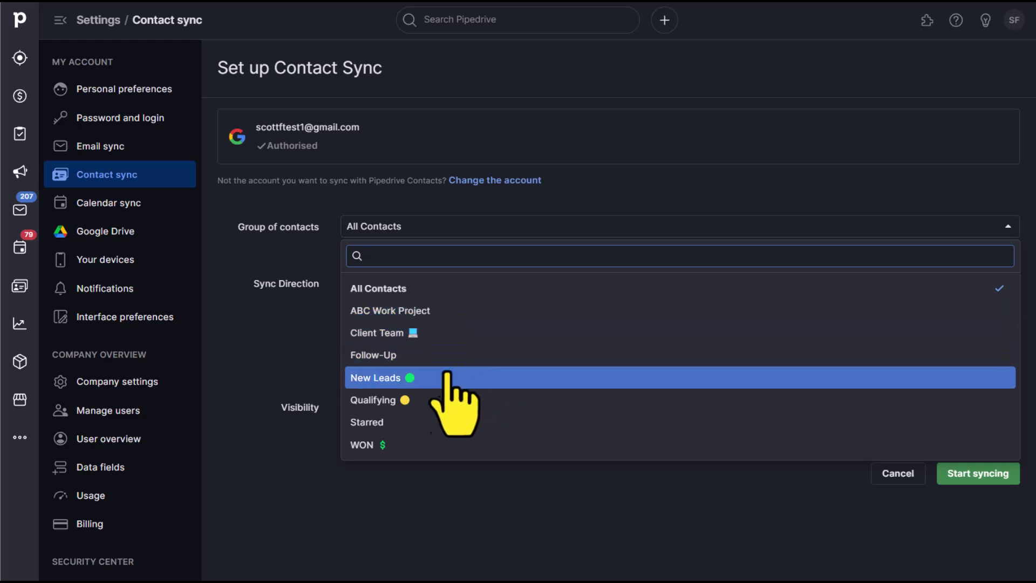
# Choose the New Leads group with one-way sync into Pipedrive, and start syncing
pyautogui.click(377, 377)
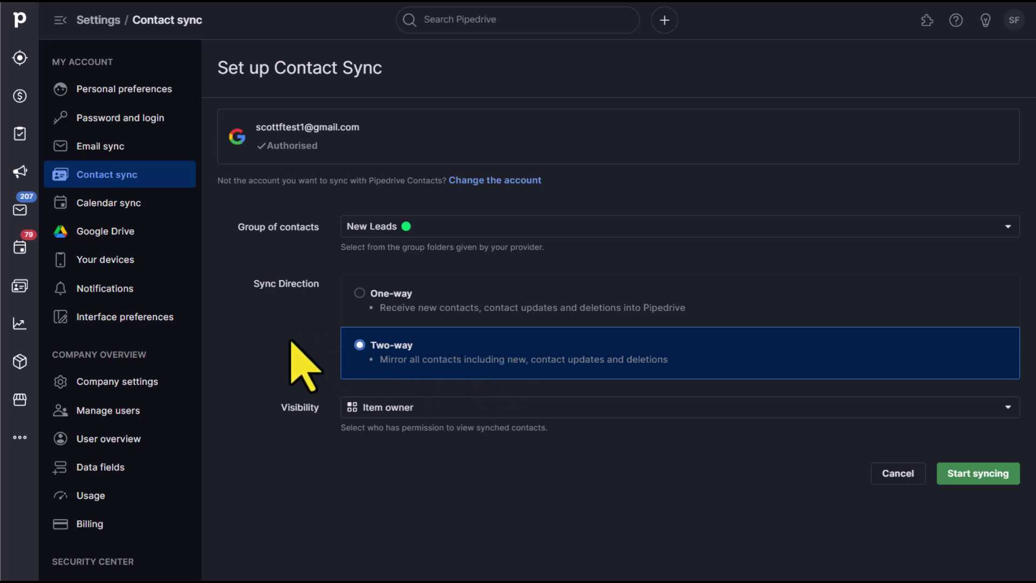
pyautogui.click(363, 294)
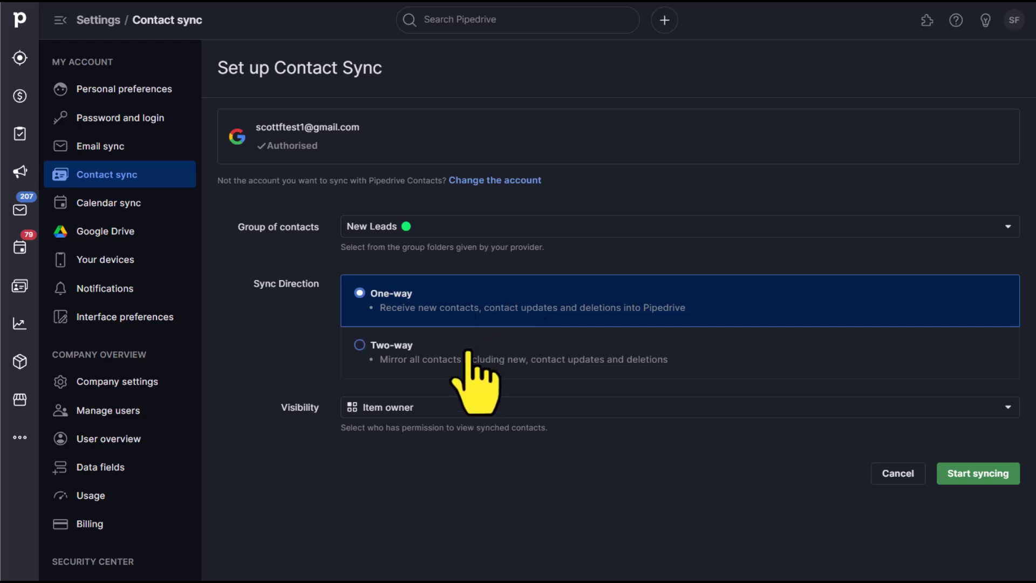
pyautogui.click(975, 474)
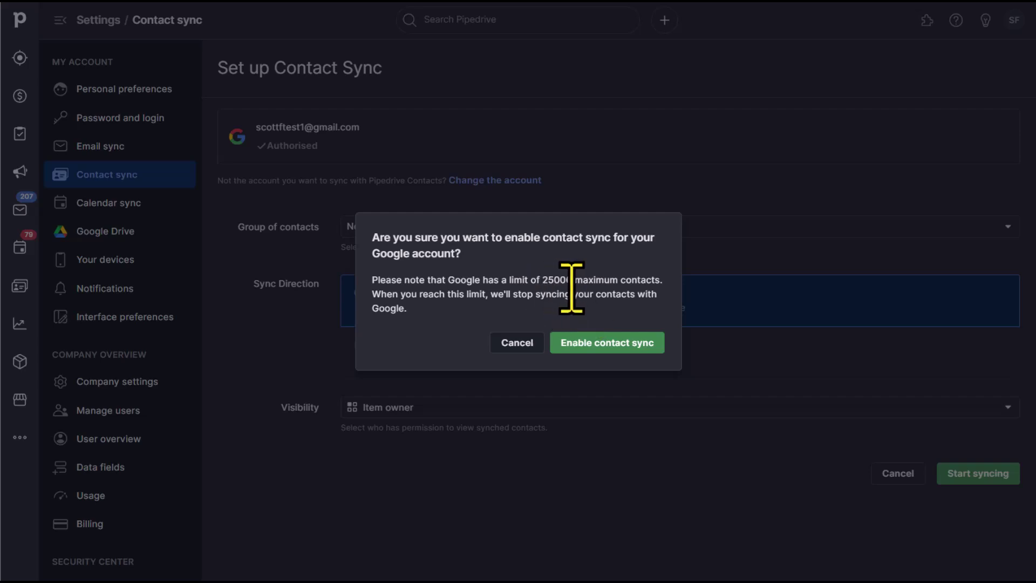
# Confirm enabling contact sync for the Google account
pyautogui.click(595, 344)
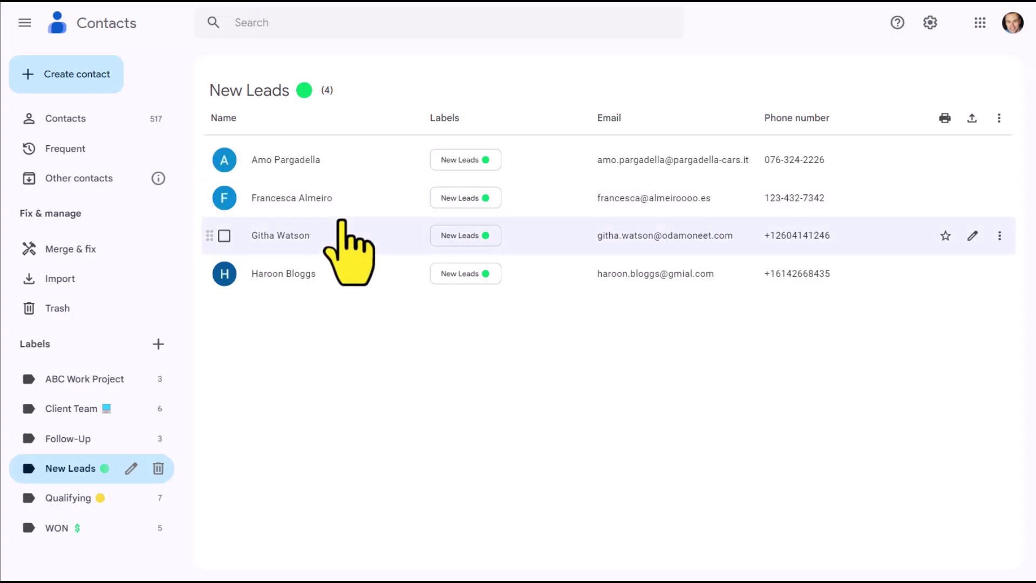
# Create and save a Google contact with first name 'New' and last name 'Contact'
pyautogui.click(78, 74)
pyautogui.click(78, 112)
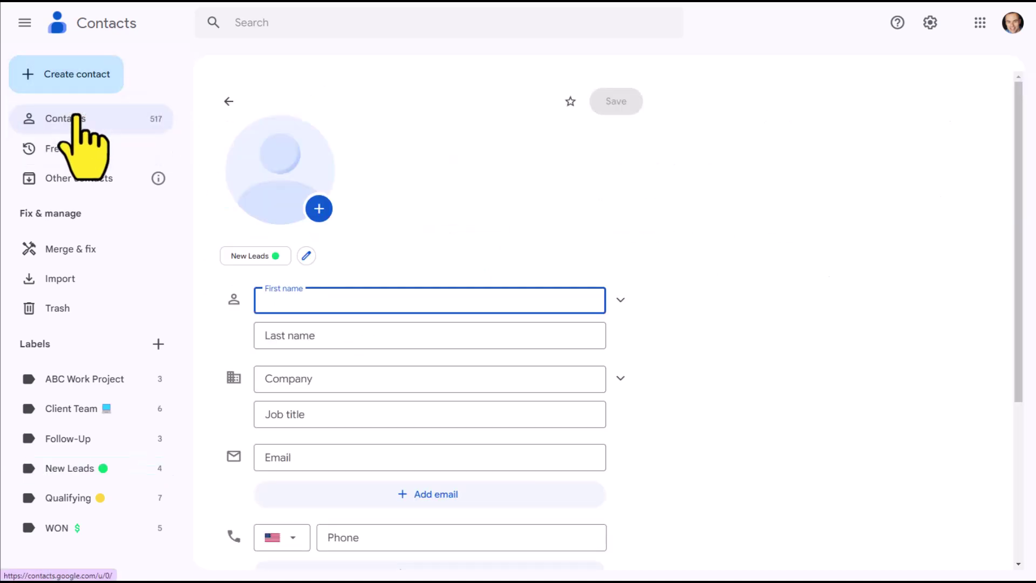
pyautogui.write('New')
pyautogui.press('Tab')
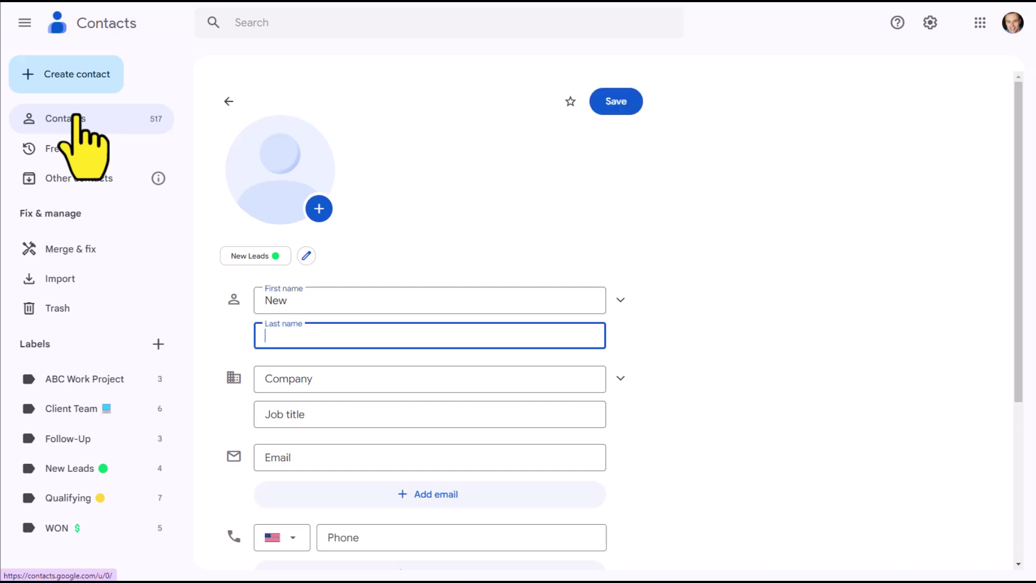
pyautogui.write('Contact')
pyautogui.click(759, 203)
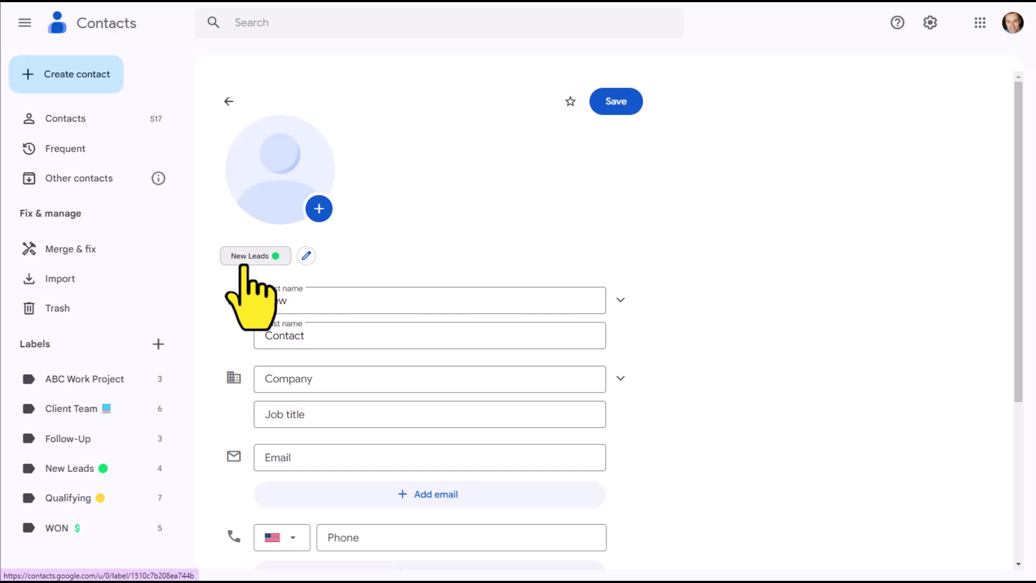
pyautogui.click(615, 103)
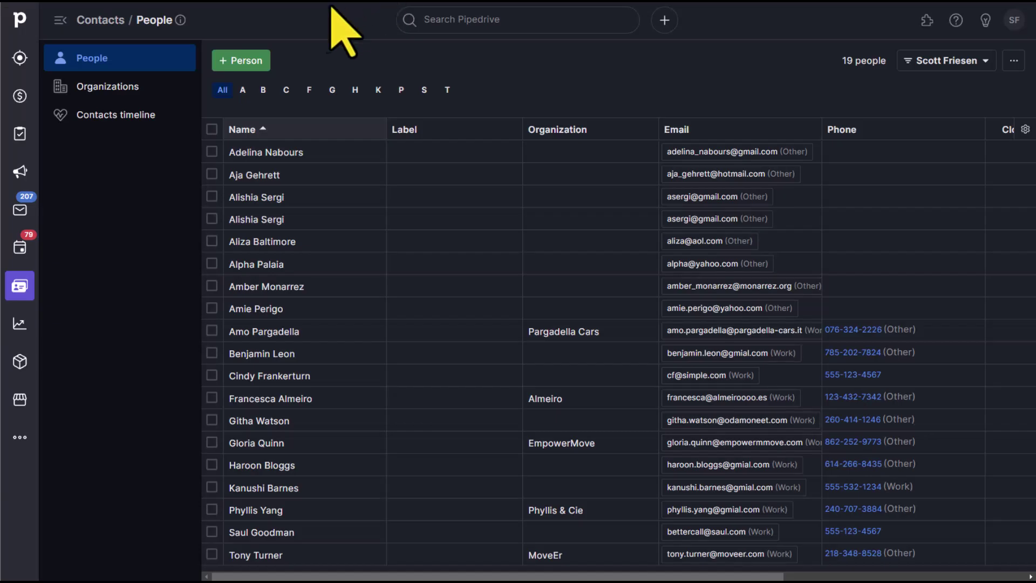
# Refresh the People list and open the newly synced New Contact's person page
pyautogui.click(69, 16)
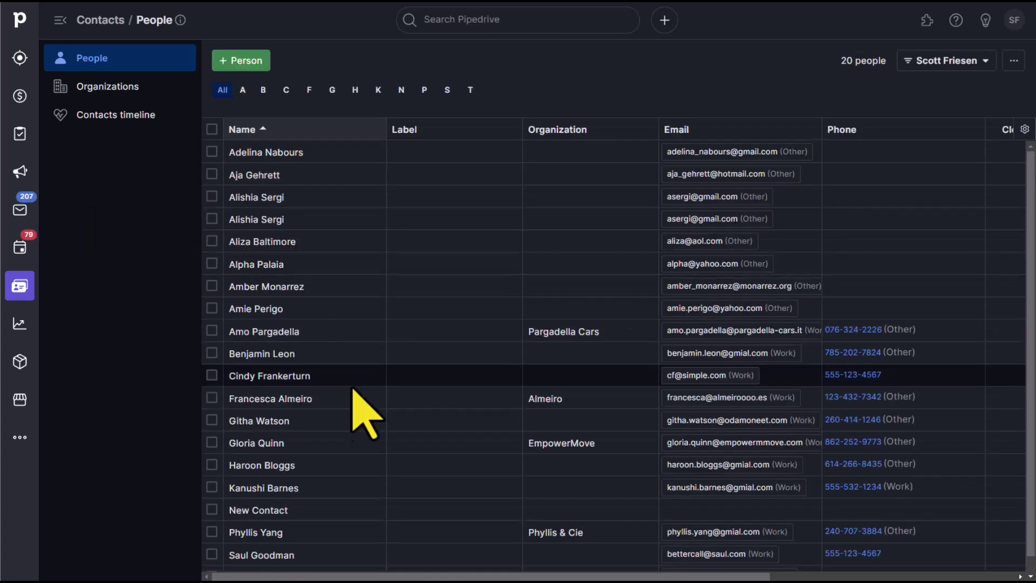
pyautogui.moveTo(275, 510)
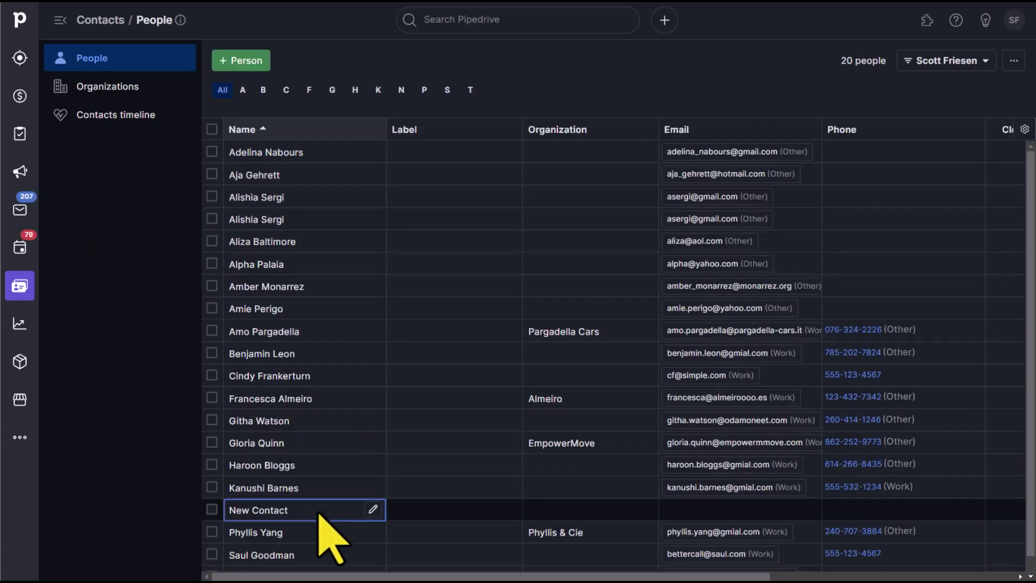
pyautogui.click(258, 509)
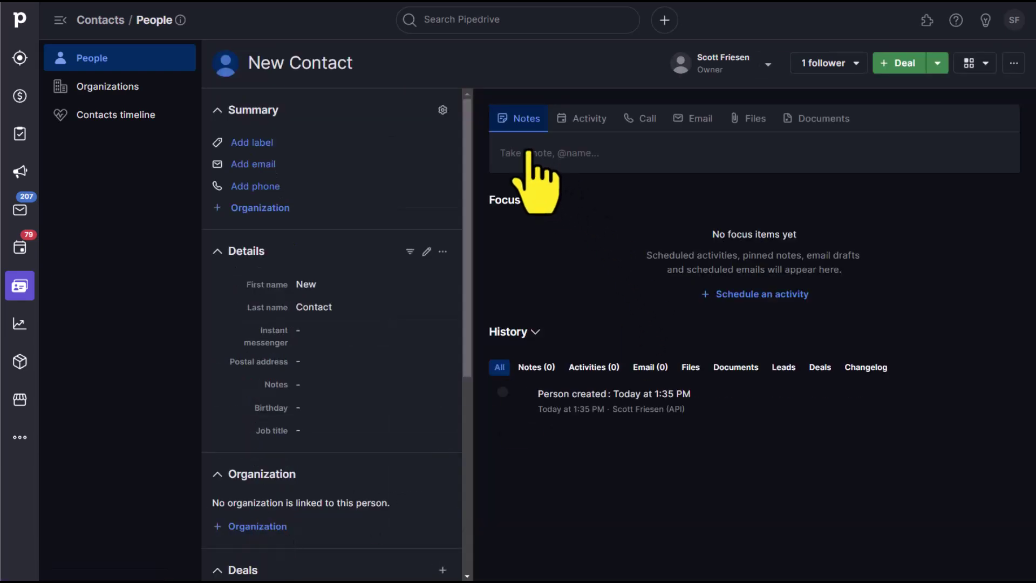
# Preview New Contact's activity form, then start an empty Gmail email to them
pyautogui.click(576, 119)
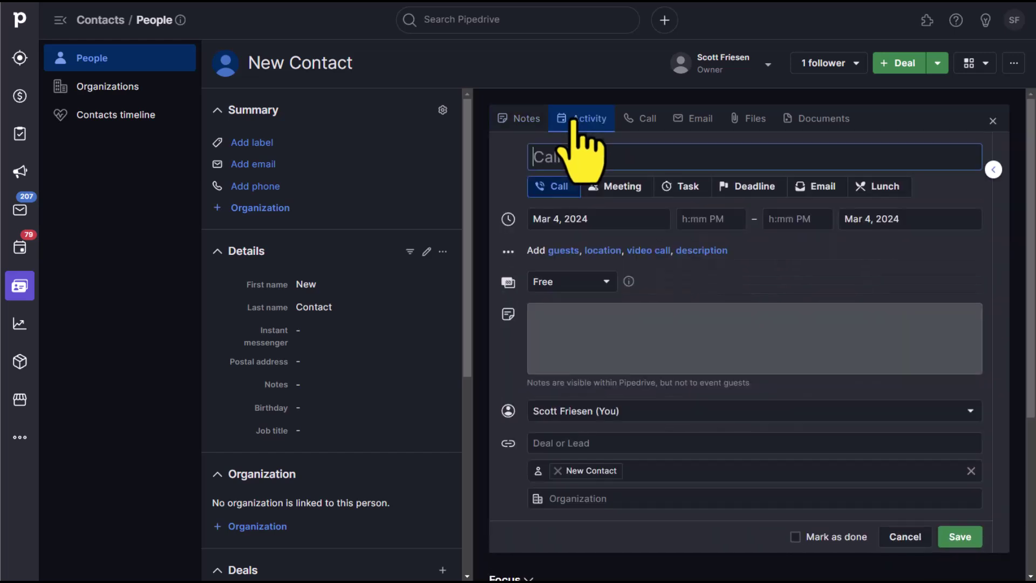
pyautogui.click(685, 120)
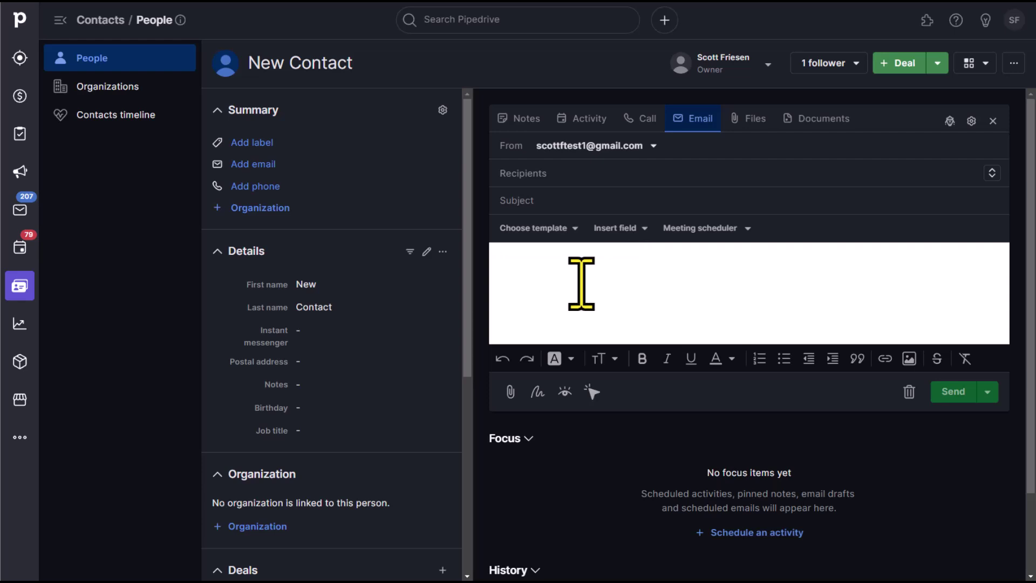
pyautogui.click(560, 237)
pyautogui.click(565, 346)
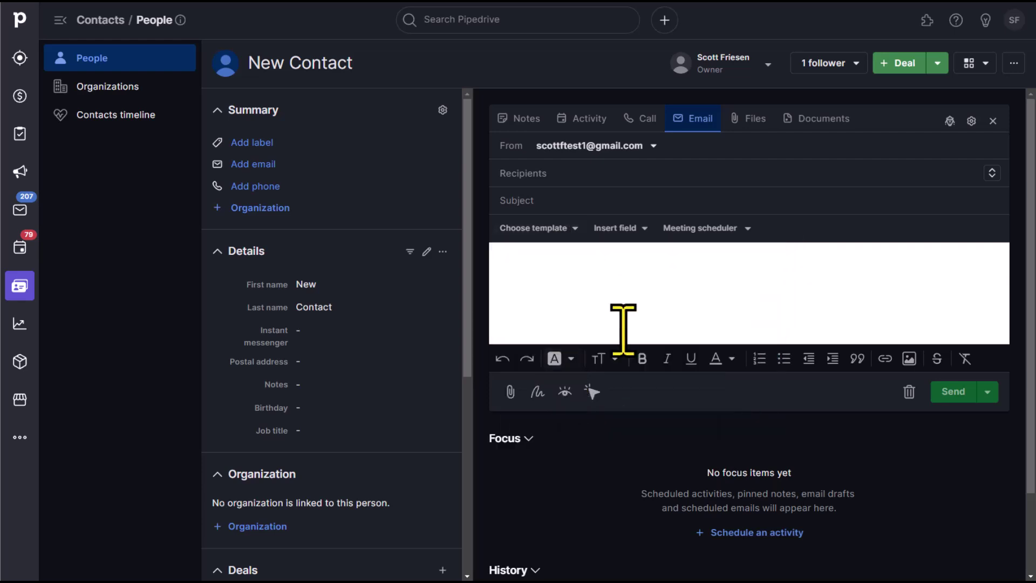